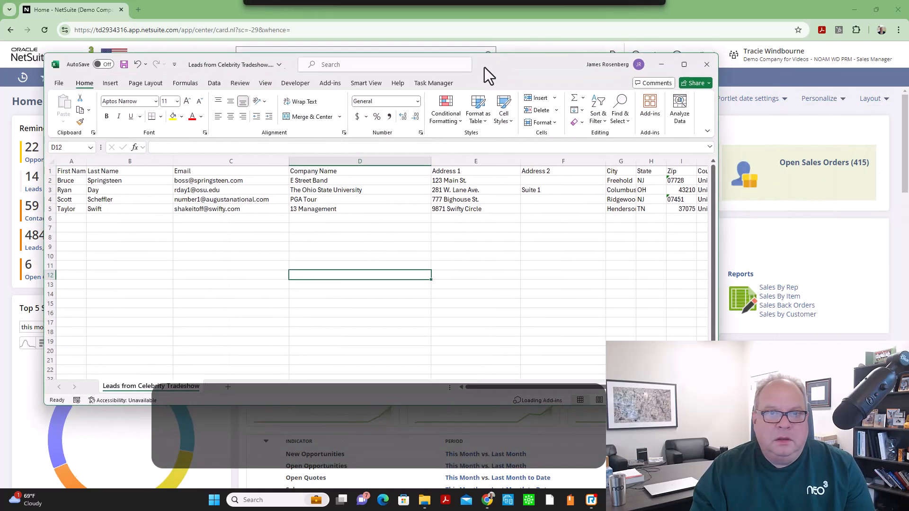
# Widen the First Name, Country and Zip columns of the maximized tradeshow leads spreadsheet and select the first zip code cell
pyautogui.click(681, 63)
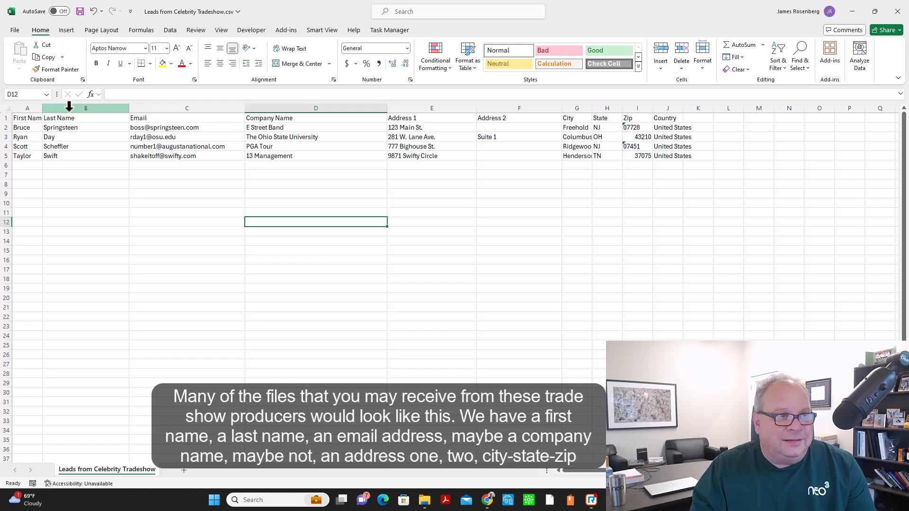
pyautogui.moveTo(43, 107); pyautogui.dragTo(60, 106)
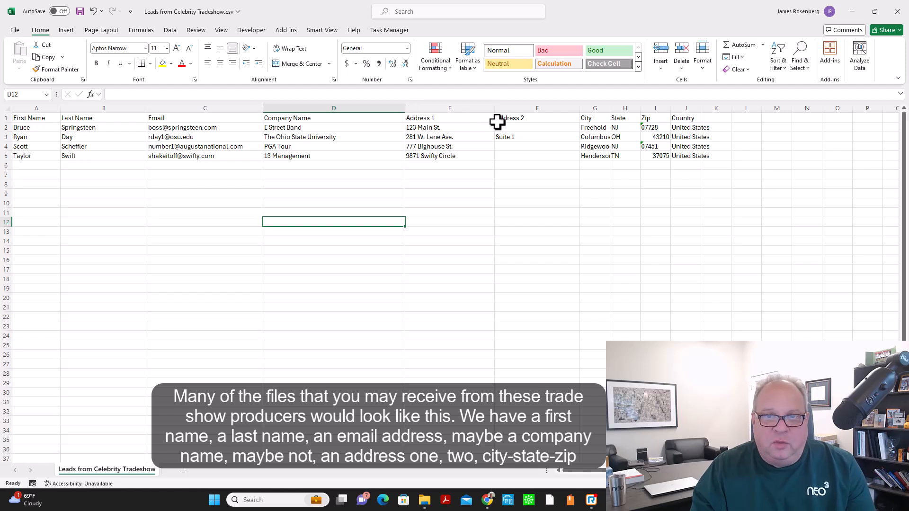
pyautogui.moveTo(700, 106); pyautogui.dragTo(731, 102)
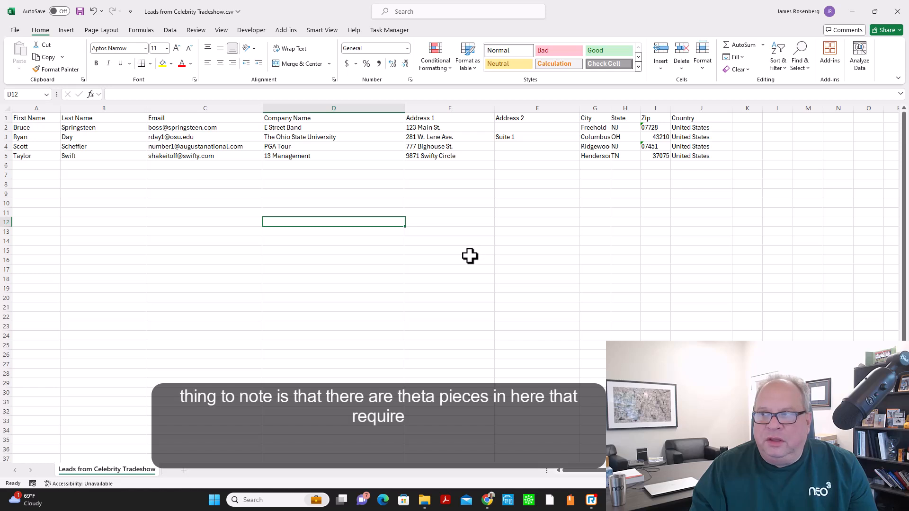
pyautogui.moveTo(670, 109); pyautogui.dragTo(683, 105)
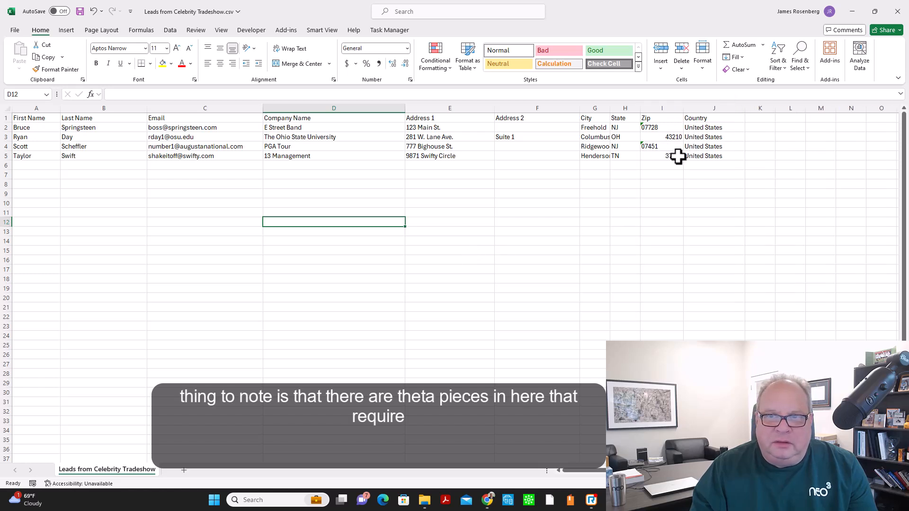
pyautogui.click(665, 126)
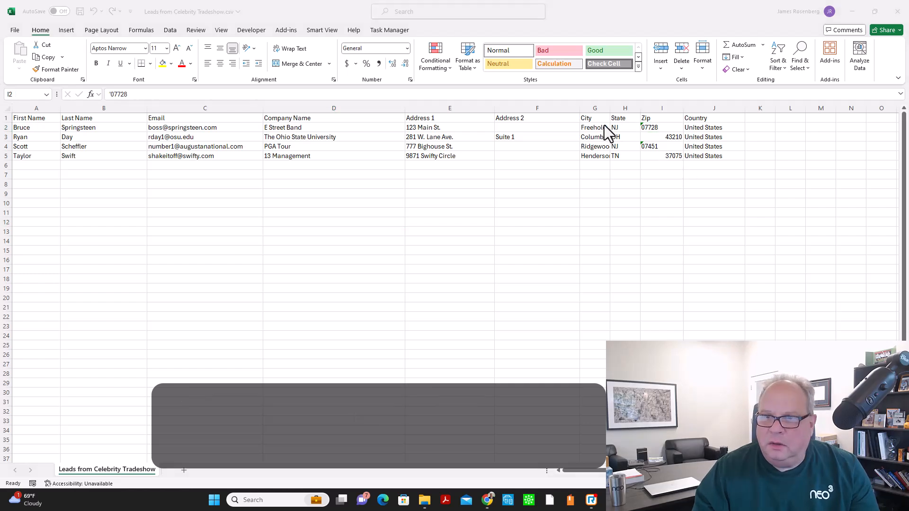
pyautogui.click(661, 126)
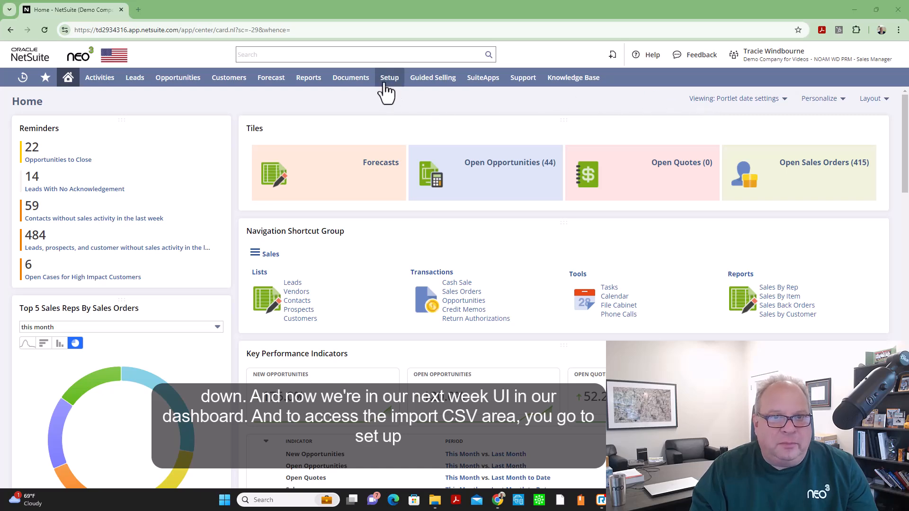
# Open the CSV records import assistant from the setup menu's Import/Export options
pyautogui.moveTo(386, 81)
pyautogui.moveTo(397, 137)
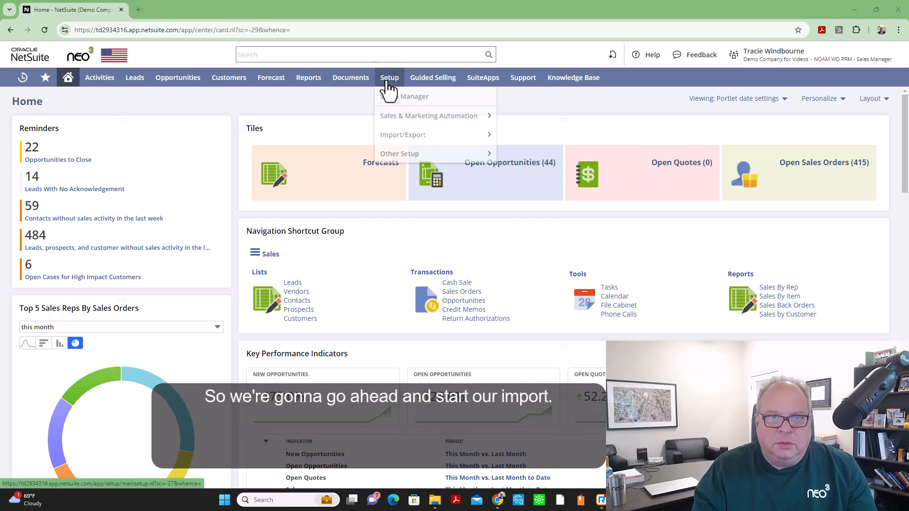
pyautogui.click(521, 135)
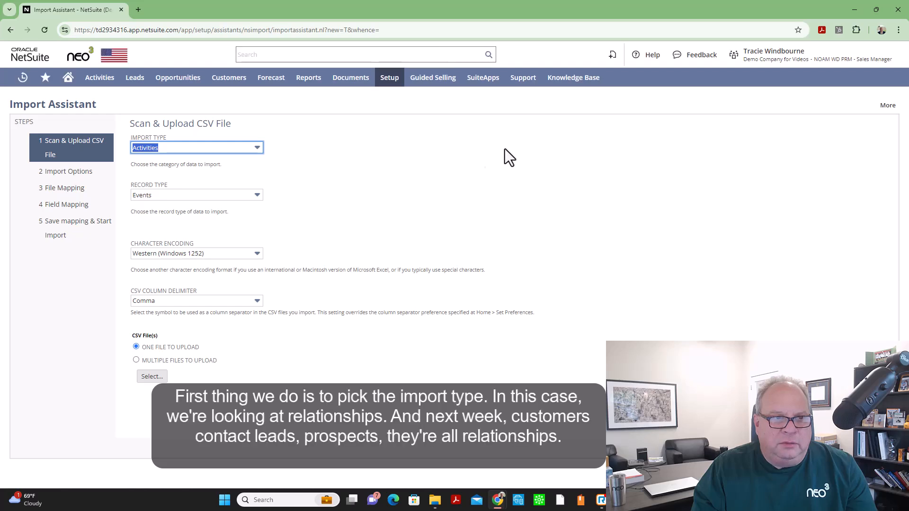
# Set the import type to Relationships and the record type to Leads Only
pyautogui.click(256, 150)
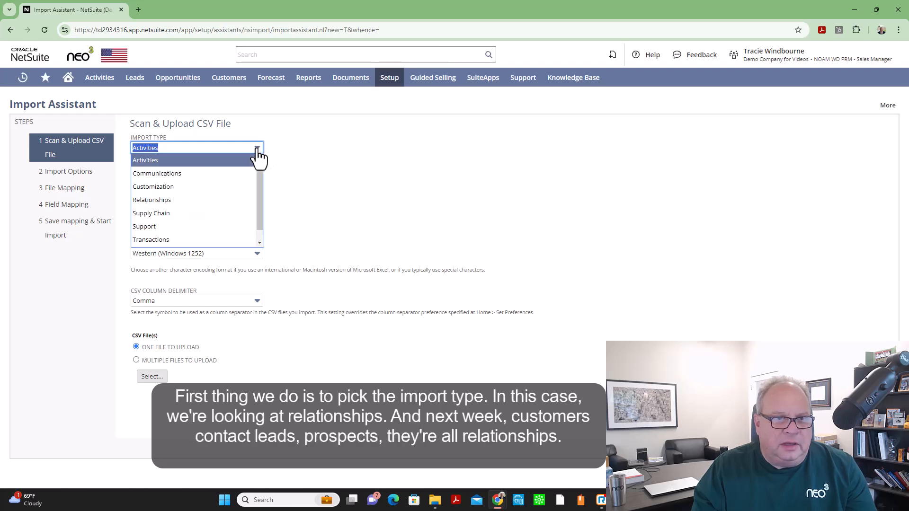
pyautogui.moveTo(260, 175); pyautogui.dragTo(258, 179)
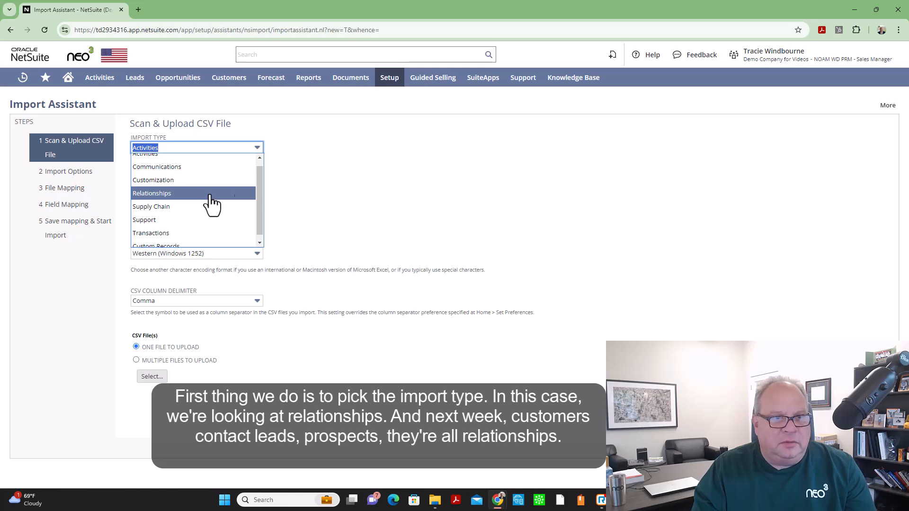
pyautogui.click(203, 194)
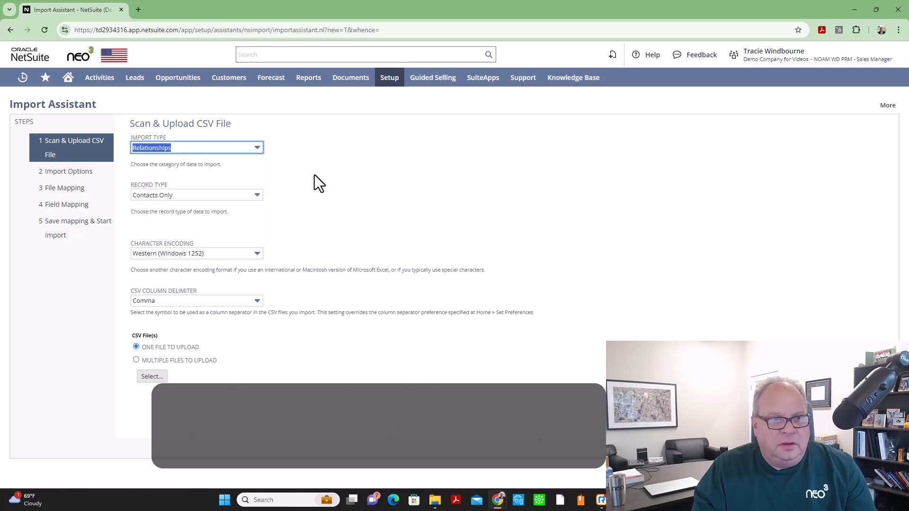
pyautogui.click(257, 195)
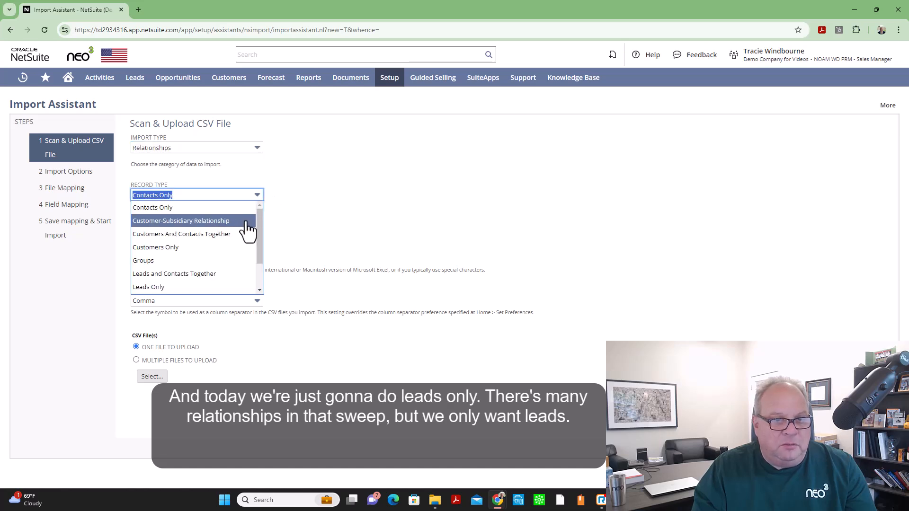
pyautogui.moveTo(260, 214); pyautogui.dragTo(262, 238)
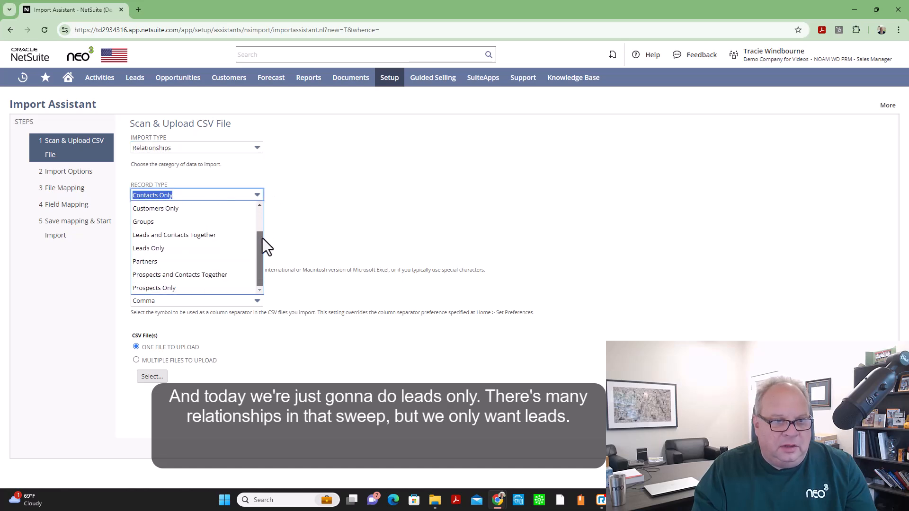
pyautogui.click(213, 248)
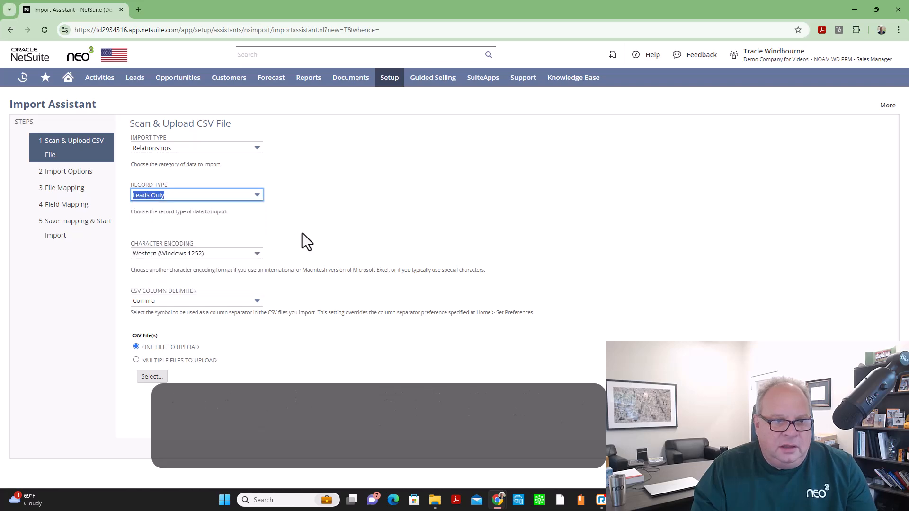
# Select the file Leads from Celebrity Tradeshow.csv for upload and continue to the import options
pyautogui.click(151, 378)
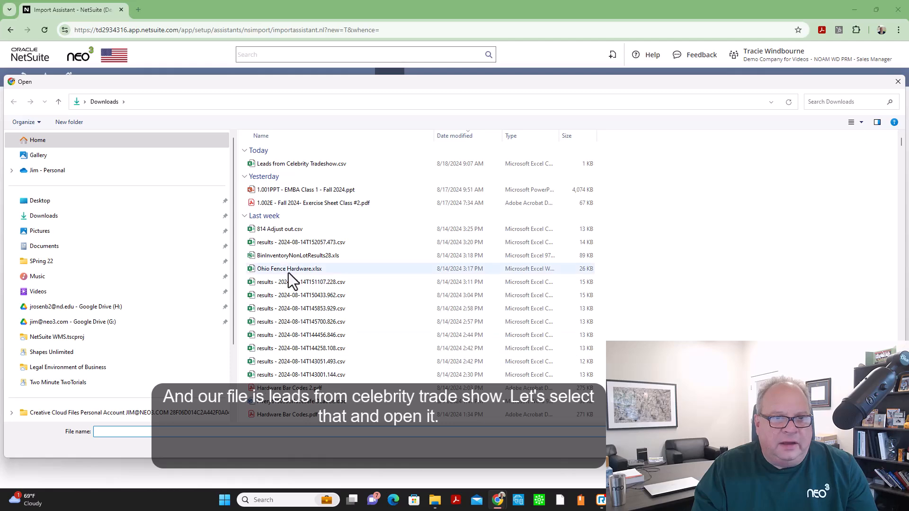
pyautogui.click(299, 162)
pyautogui.click(827, 446)
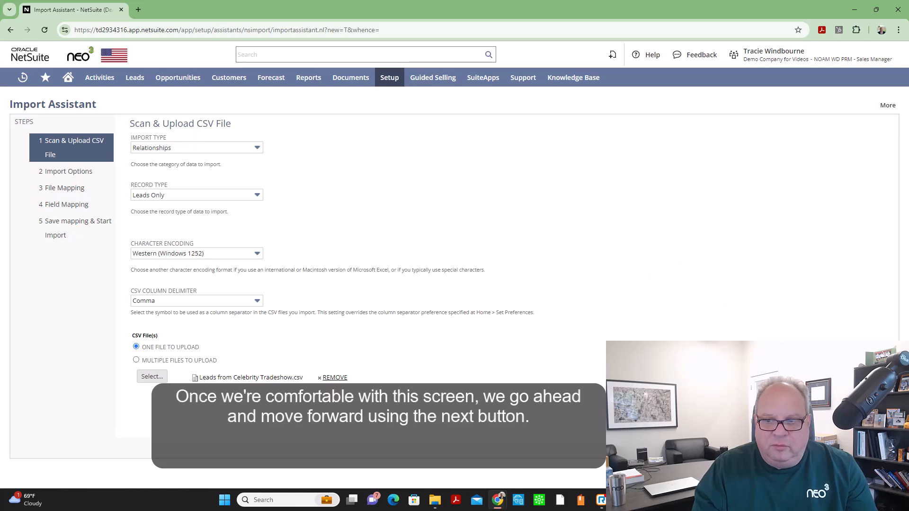
pyautogui.click(879, 448)
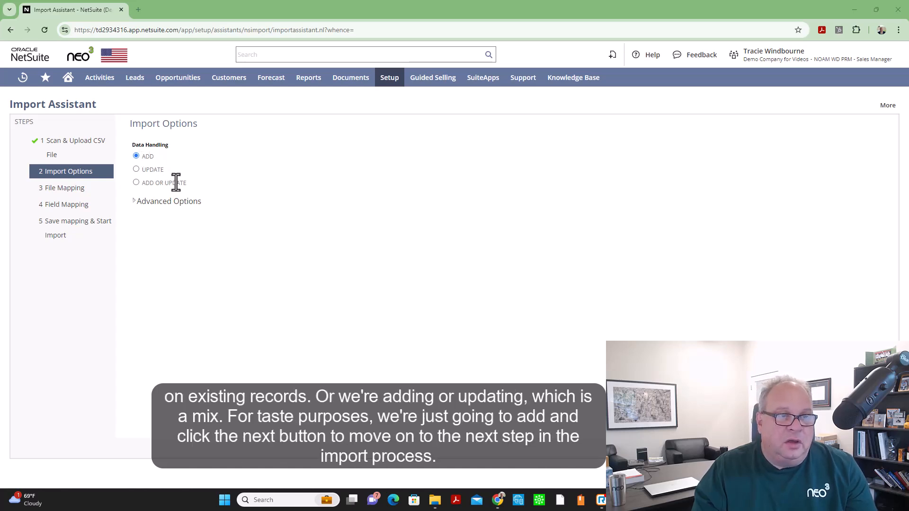
pyautogui.moveTo(195, 185); pyautogui.dragTo(143, 185)
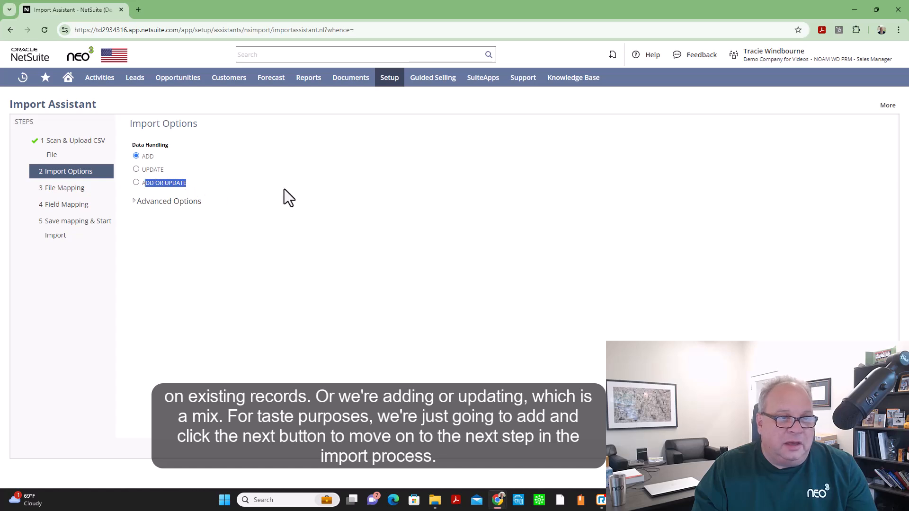
pyautogui.click(271, 190)
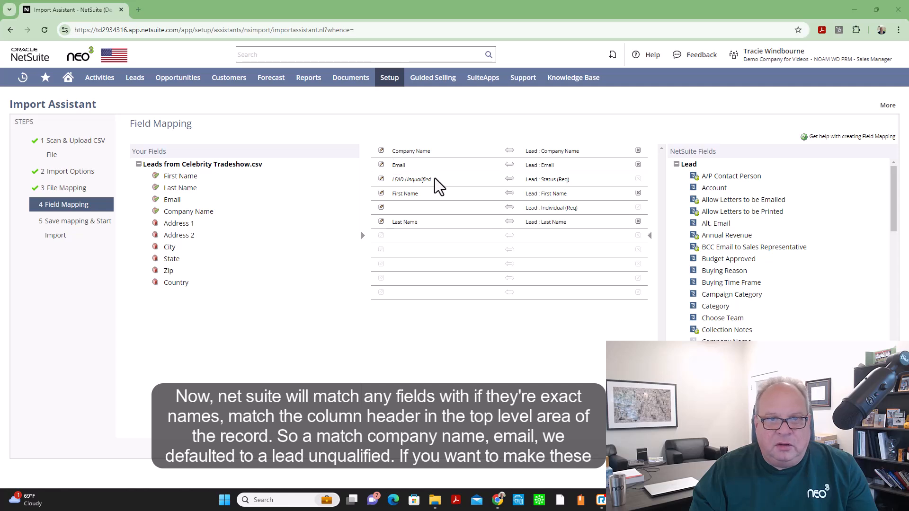
# Change the default value of the lead Status mapping to LEAD-Qualified
pyautogui.click(381, 180)
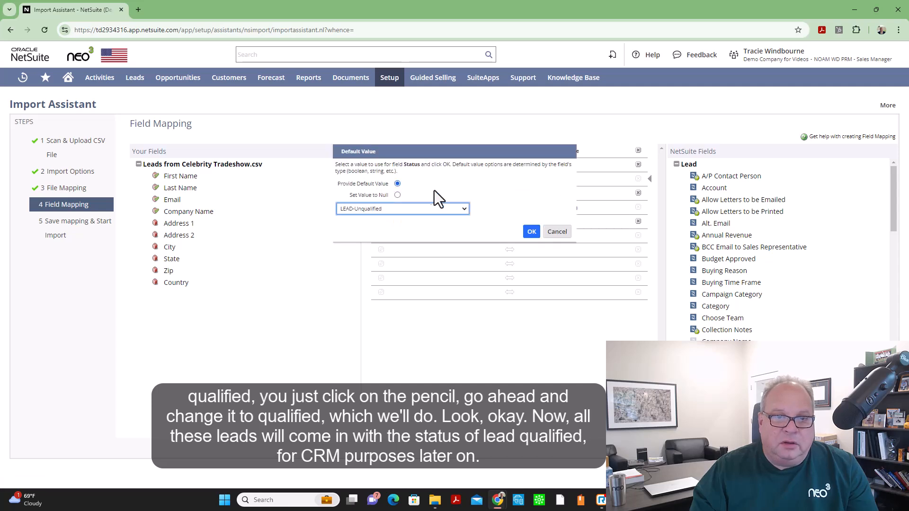
pyautogui.click(461, 209)
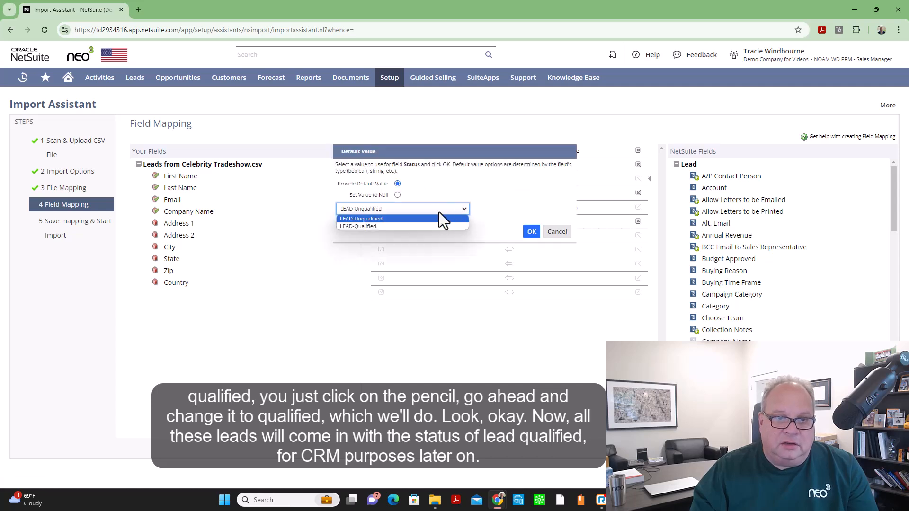
pyautogui.click(385, 226)
pyautogui.click(530, 232)
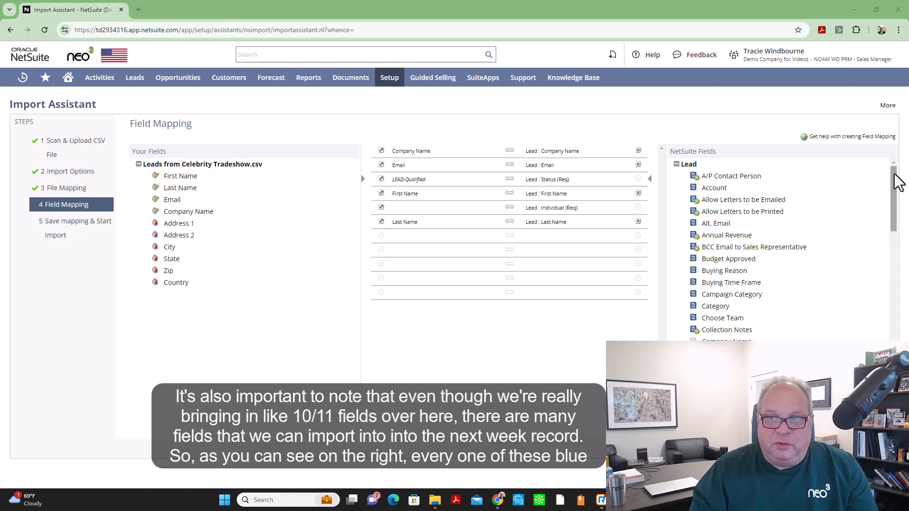
# Provide Yes as the default value for the required Individual lead field
pyautogui.moveTo(895, 182); pyautogui.dragTo(899, 230)
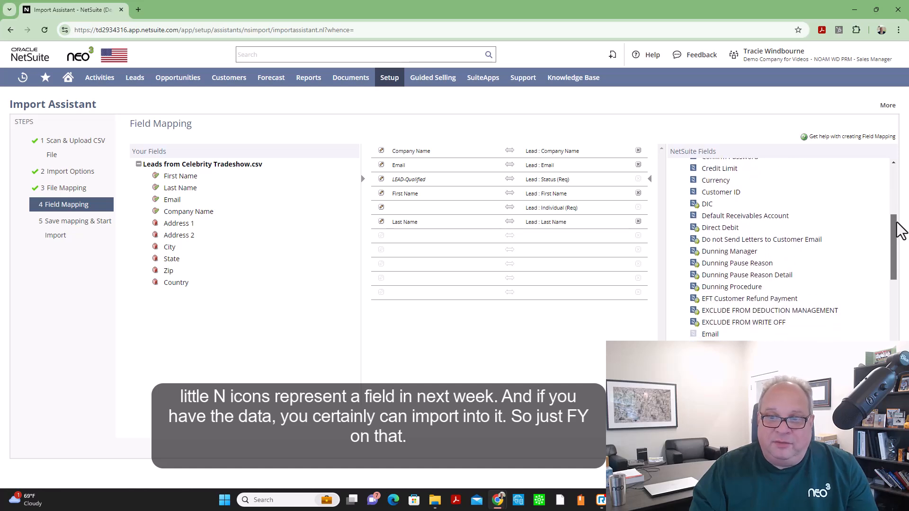
pyautogui.moveTo(899, 230); pyautogui.dragTo(898, 342)
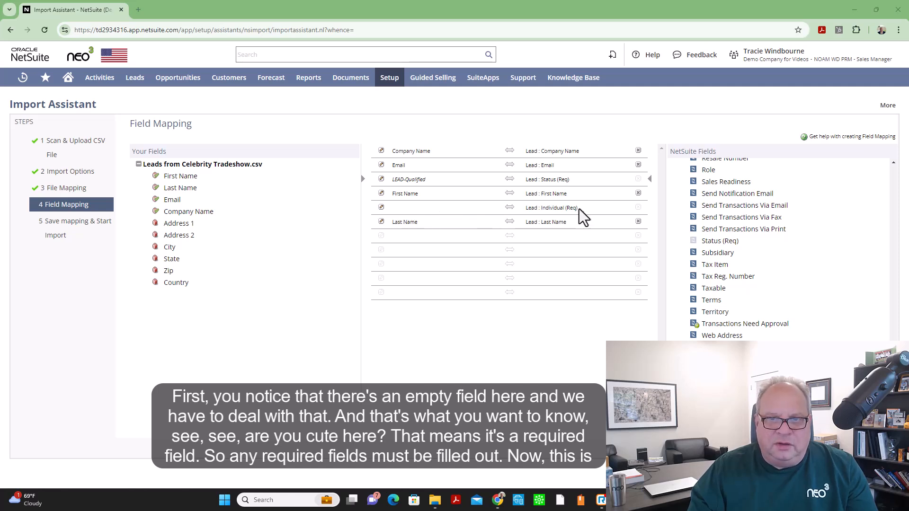
pyautogui.moveTo(578, 208); pyautogui.dragTo(565, 209)
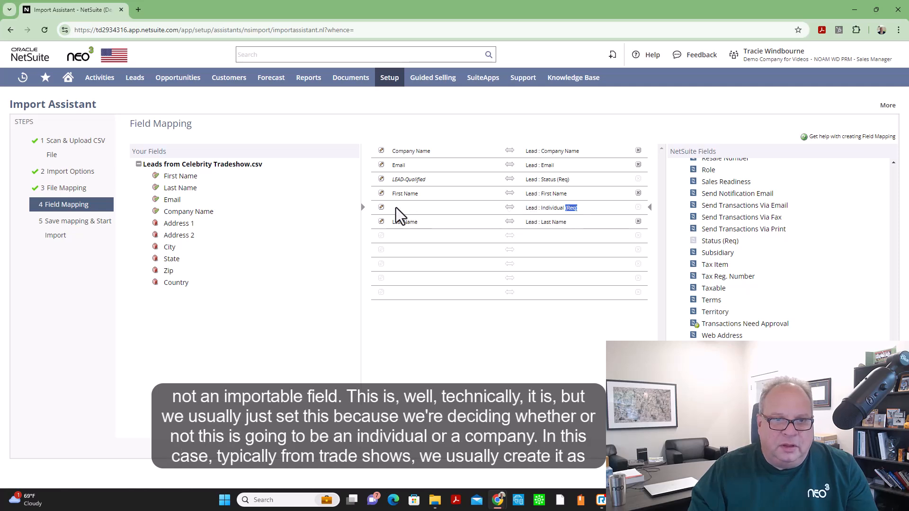
pyautogui.click(381, 209)
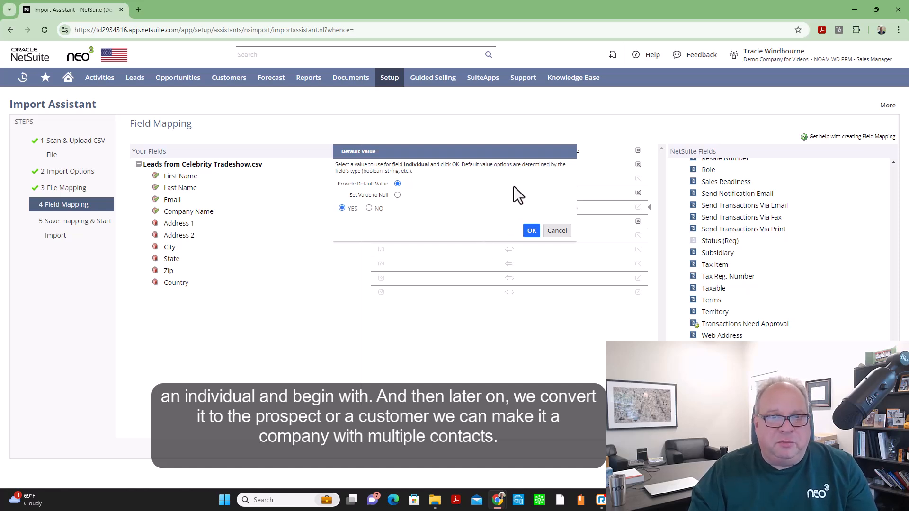
pyautogui.scroll(3, 791, 178)
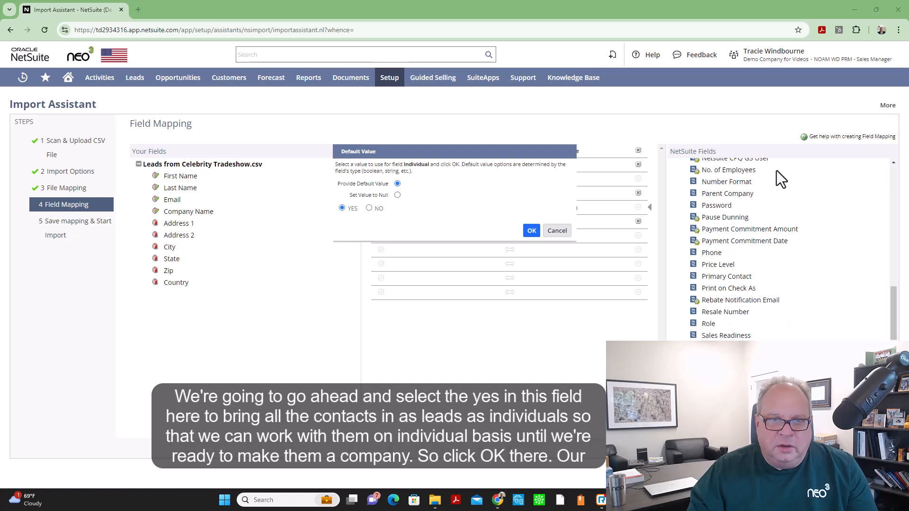
pyautogui.click(530, 232)
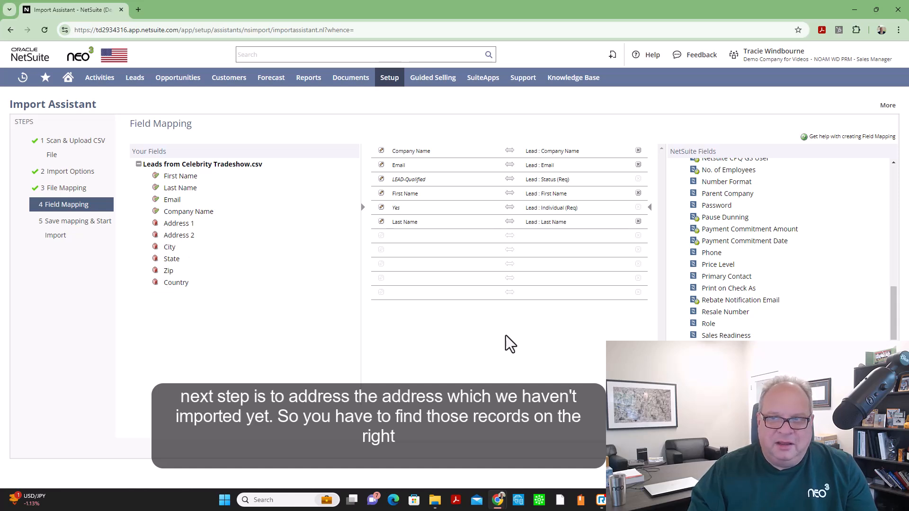
# Add the lead address's Address 1 field to the mapping, accepting the required Country field too
pyautogui.moveTo(894, 301); pyautogui.dragTo(894, 357)
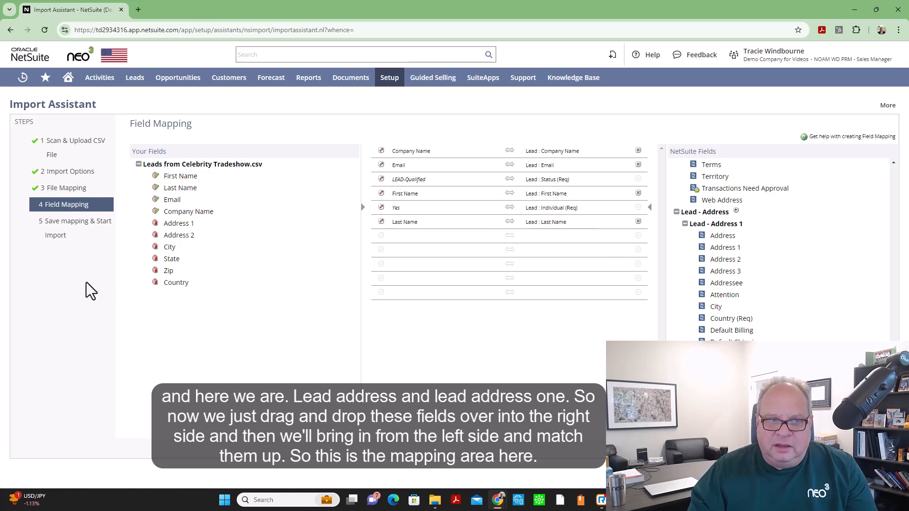
pyautogui.moveTo(732, 250); pyautogui.dragTo(566, 242)
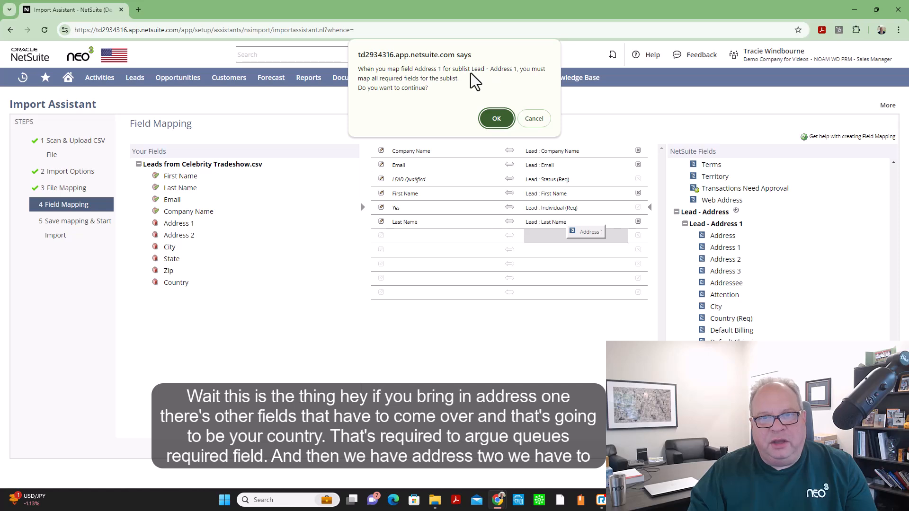
pyautogui.click(496, 118)
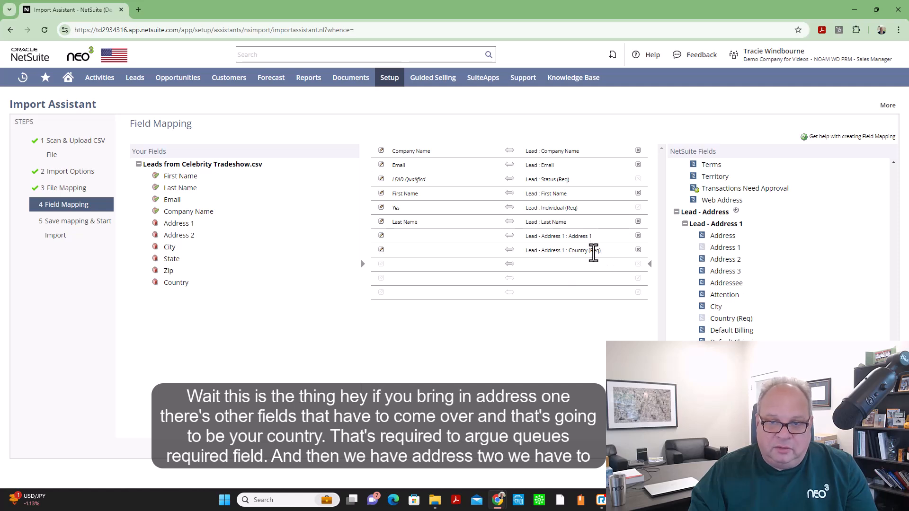
# Add the Address 2, City, State and Zip lead address fields to the mapping
pyautogui.moveTo(724, 260); pyautogui.dragTo(581, 267)
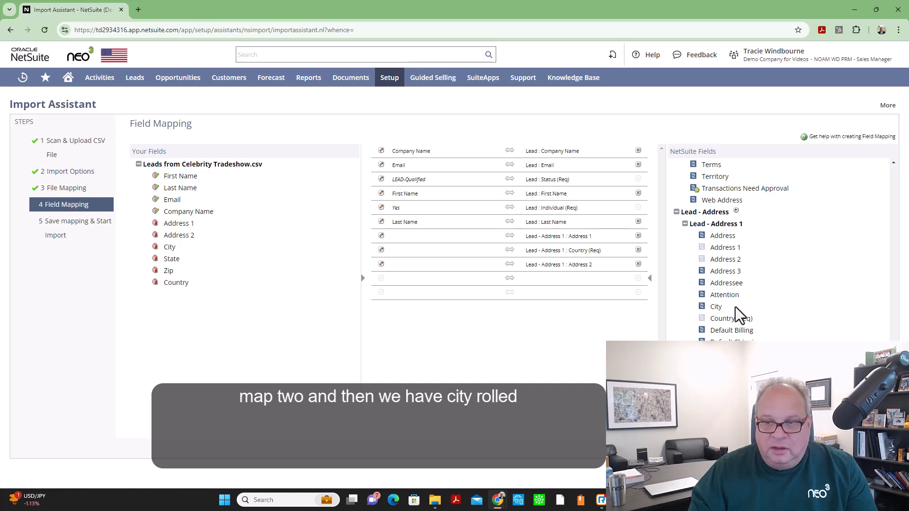
pyautogui.moveTo(717, 307); pyautogui.dragTo(544, 284)
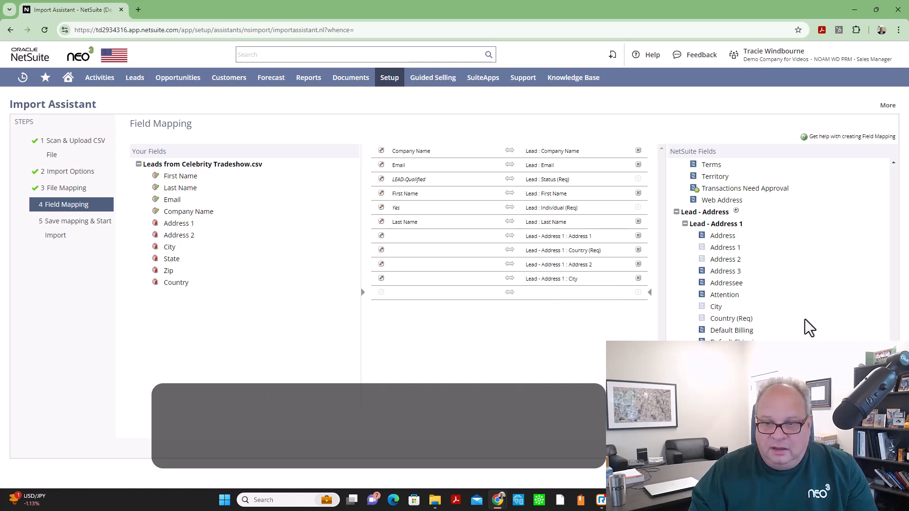
pyautogui.scroll(-2, 797, 319)
pyautogui.moveTo(724, 354); pyautogui.dragTo(572, 297)
pyautogui.moveTo(608, 322); pyautogui.dragTo(579, 305)
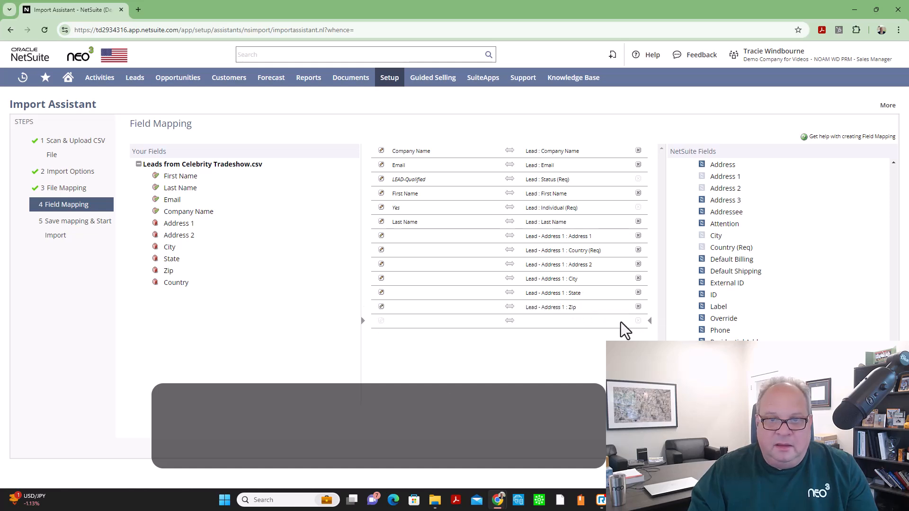
# Map the CSV Address 1, Address 2, City and Country columns onto the lead address fields
pyautogui.moveTo(179, 223); pyautogui.dragTo(413, 241)
pyautogui.moveTo(180, 236); pyautogui.dragTo(400, 254)
pyautogui.moveTo(168, 251); pyautogui.dragTo(406, 294)
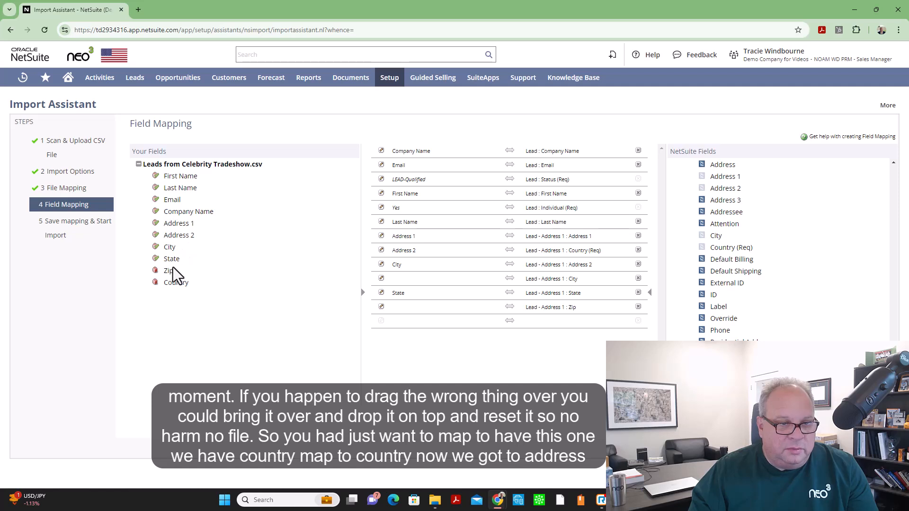
pyautogui.moveTo(176, 285); pyautogui.dragTo(399, 258)
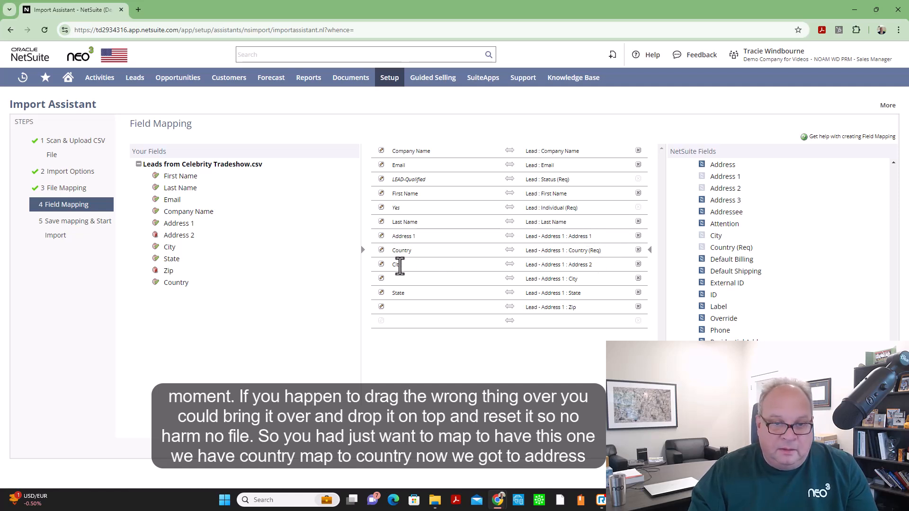
# Correct the address mapping so Address 2, City and Zip sit against their matching lead address fields
pyautogui.moveTo(172, 236); pyautogui.dragTo(411, 268)
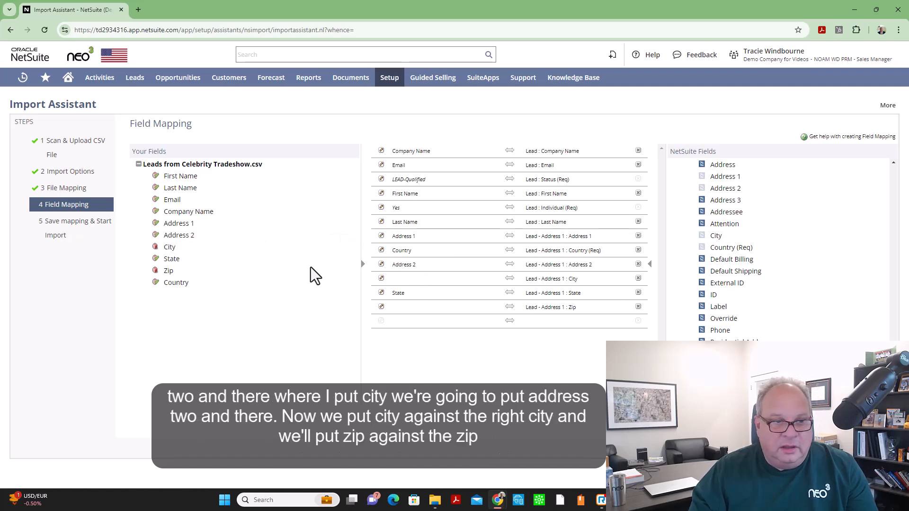
pyautogui.moveTo(156, 248); pyautogui.dragTo(211, 257)
pyautogui.moveTo(388, 283); pyautogui.dragTo(398, 286)
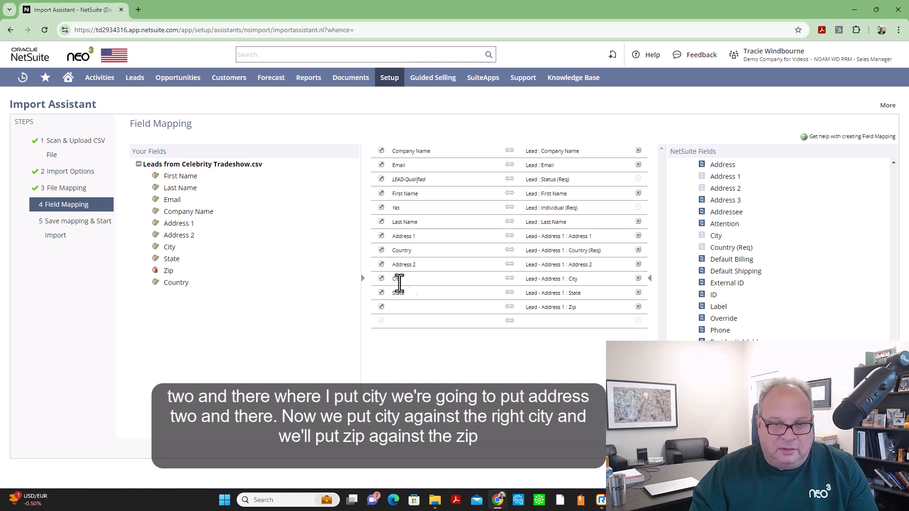
pyautogui.moveTo(169, 273); pyautogui.dragTo(401, 310)
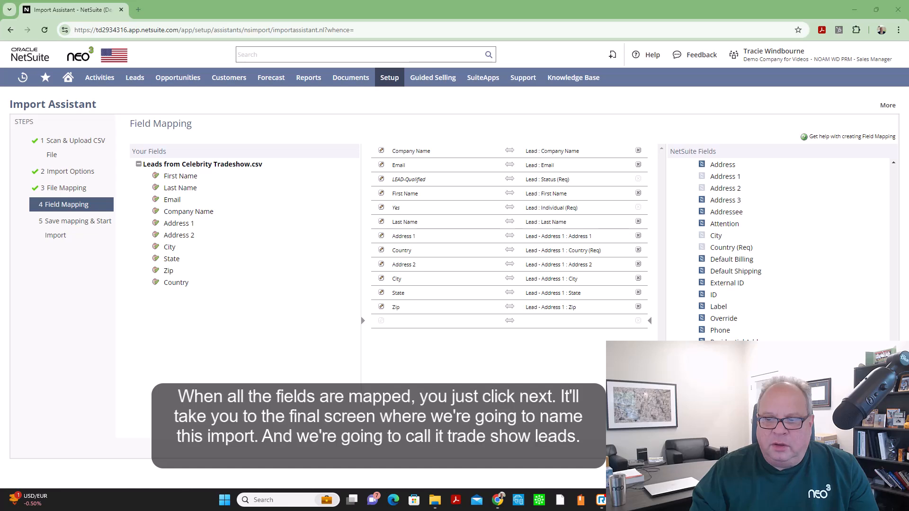
# Continue to the save step, name the import map Trade Show Leads, and start the import
pyautogui.click(880, 447)
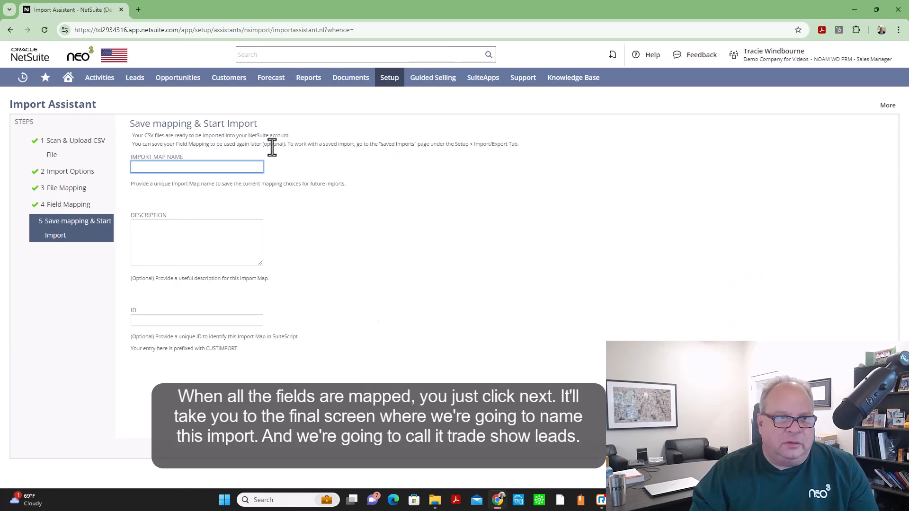
pyautogui.write('Trade Show')
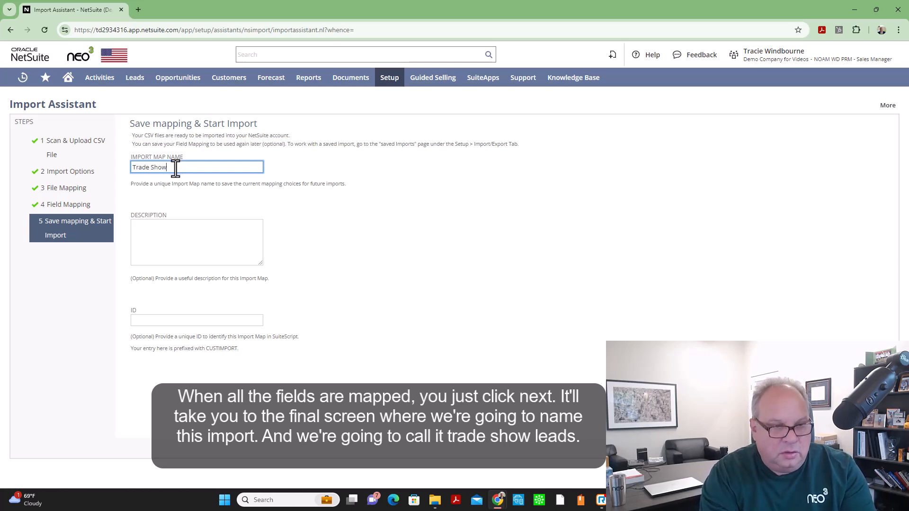
pyautogui.write(' Leads')
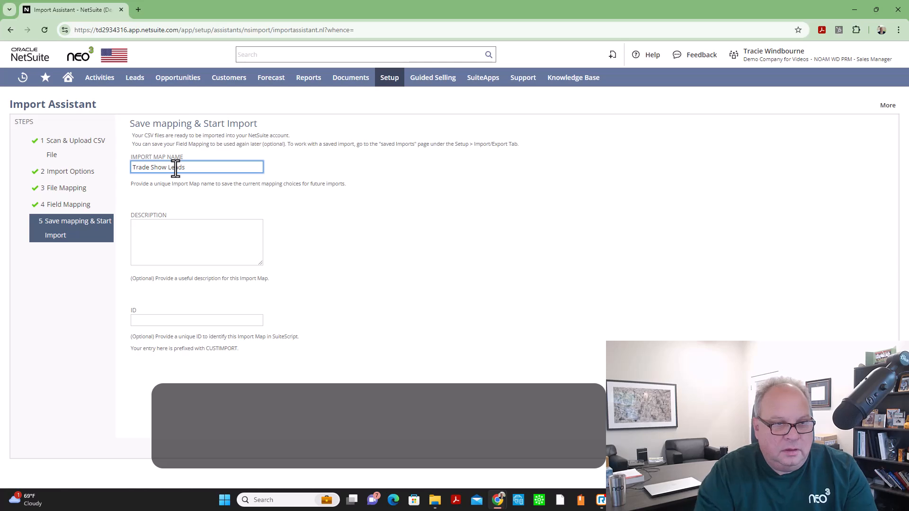
pyautogui.click(153, 238)
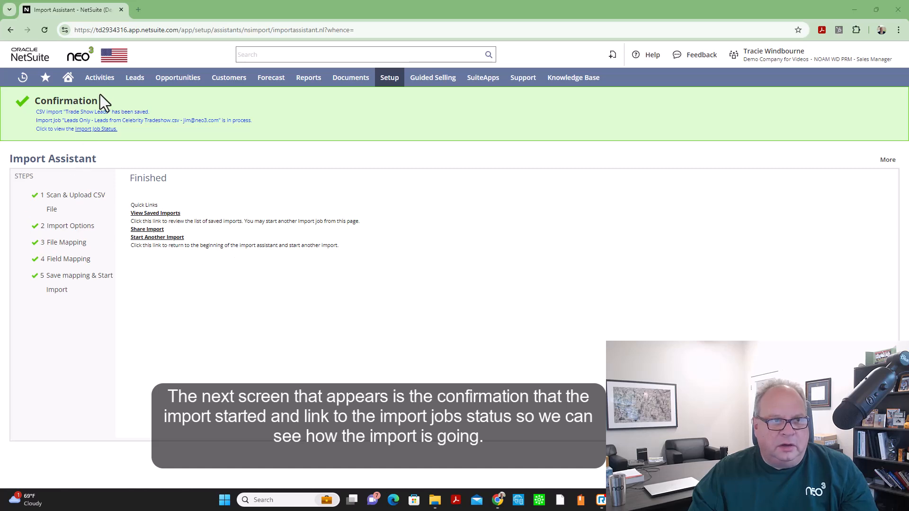
# Open the import job status and check the latest job's result message
pyautogui.click(93, 132)
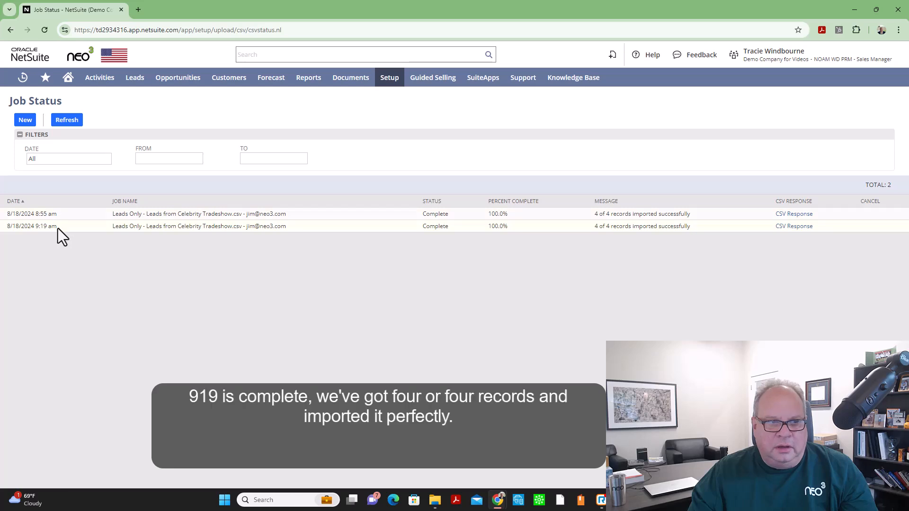
pyautogui.moveTo(689, 226); pyautogui.dragTo(591, 234)
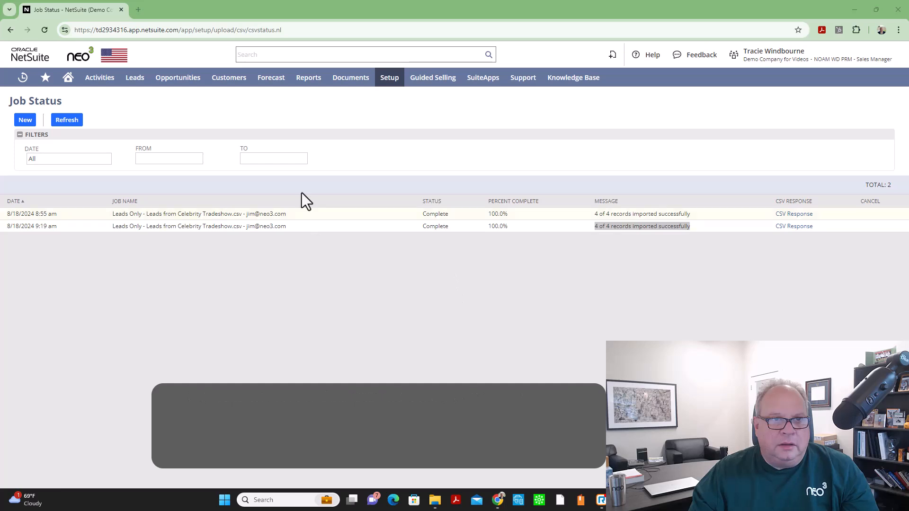
# Search globally for springsteen and open the Bruce Springsteen lead record
pyautogui.click(270, 55)
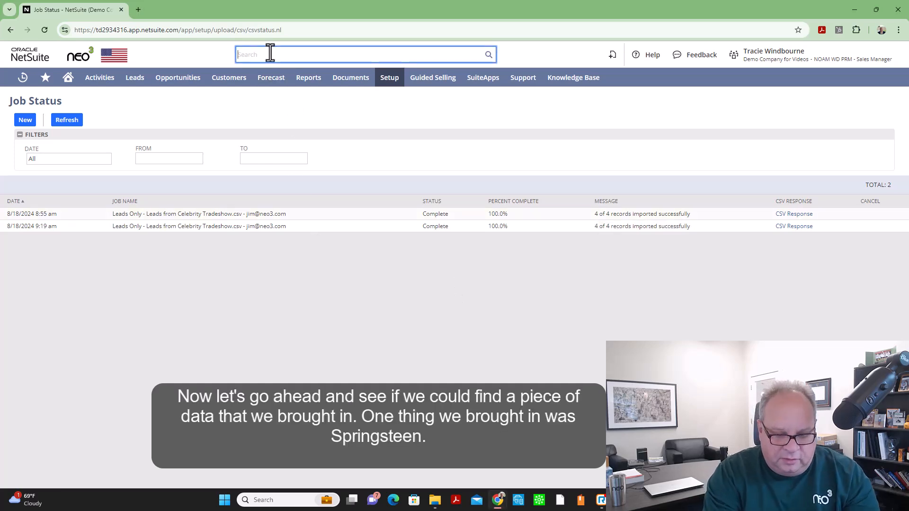
pyautogui.write('sp')
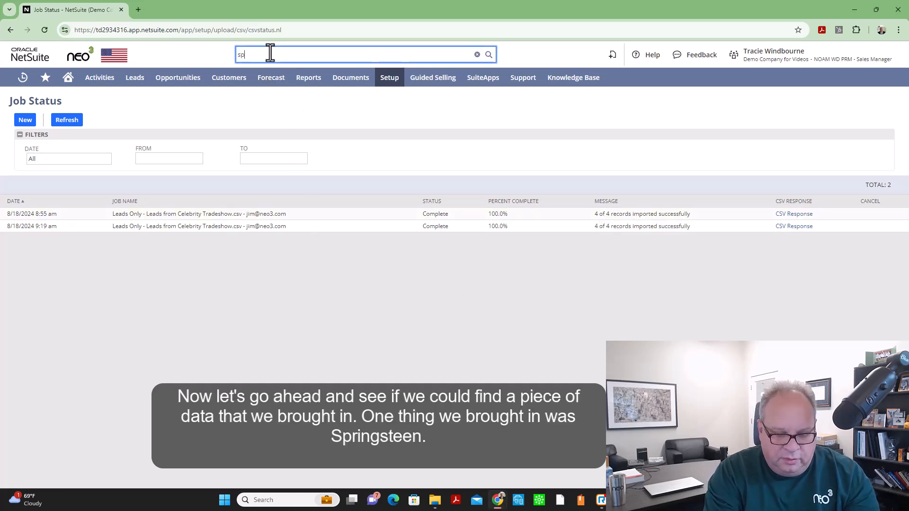
pyautogui.write('ringst')
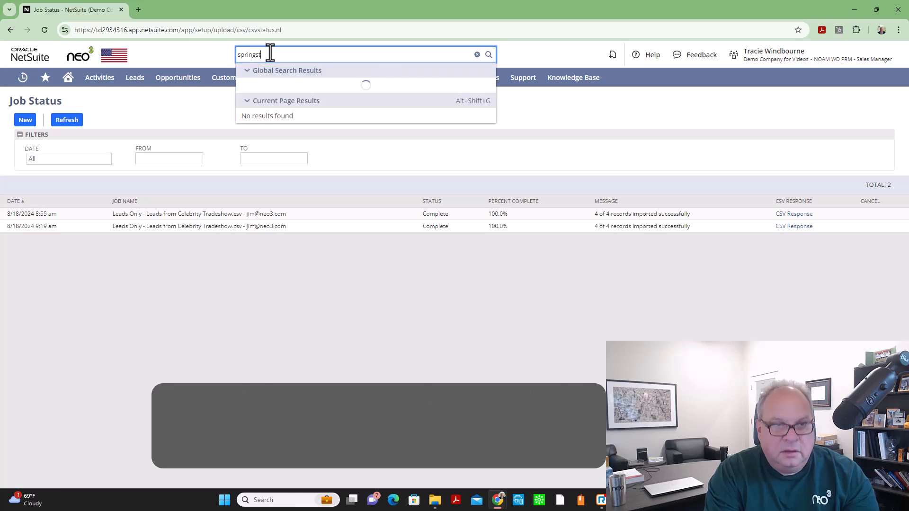
pyautogui.write('een')
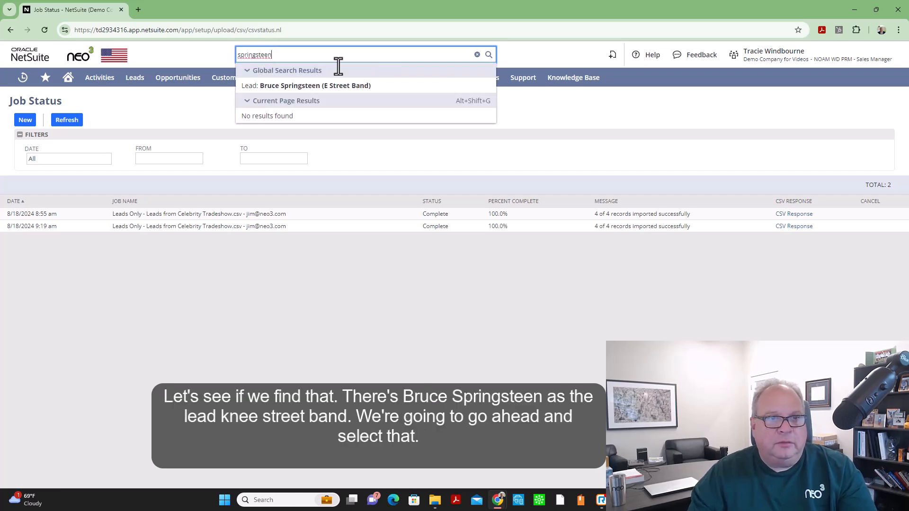
pyautogui.click(306, 88)
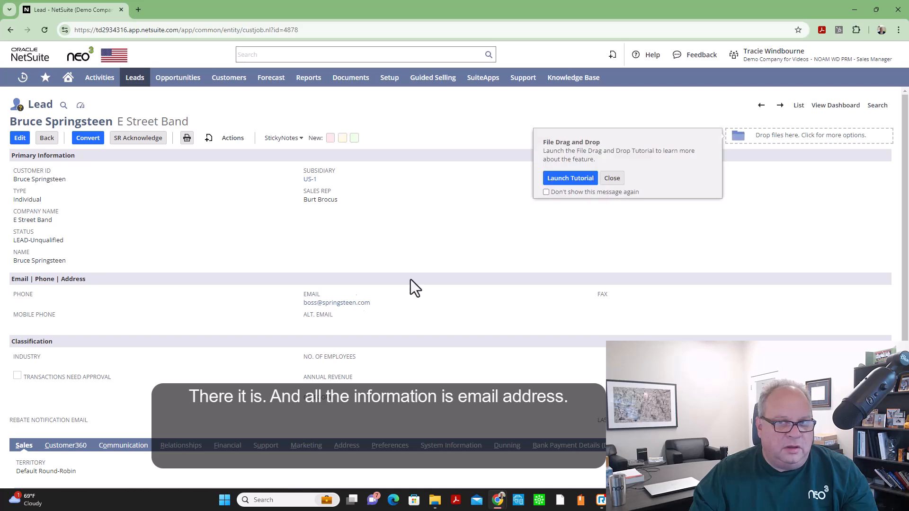
# Dismiss the drag-and-drop tip and review the lead's imported address details
pyautogui.click(612, 179)
pyautogui.scroll(-3, 545, 311)
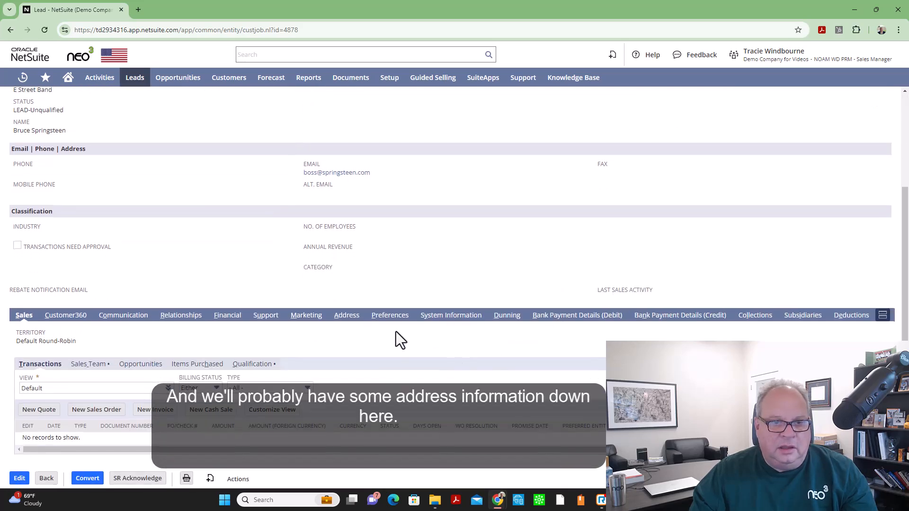
pyautogui.click(346, 316)
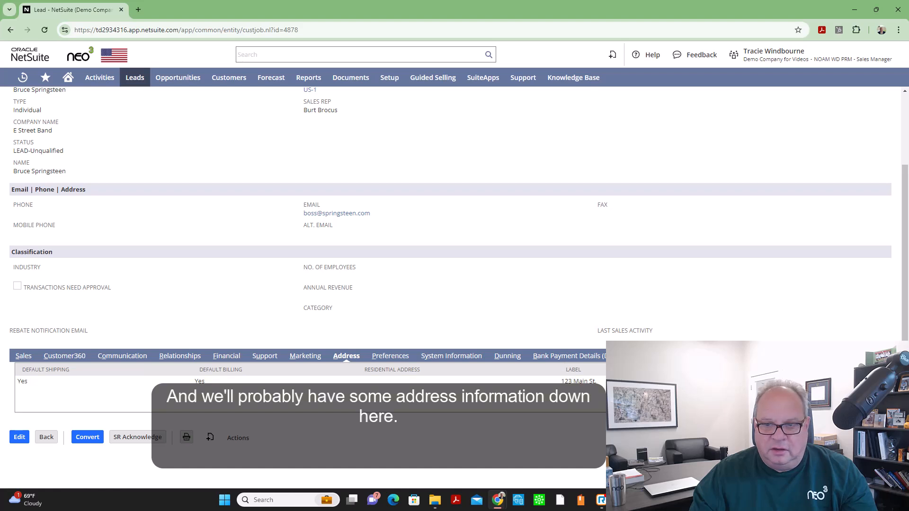
pyautogui.scroll(1, 442, 281)
pyautogui.scroll(1, 446, 292)
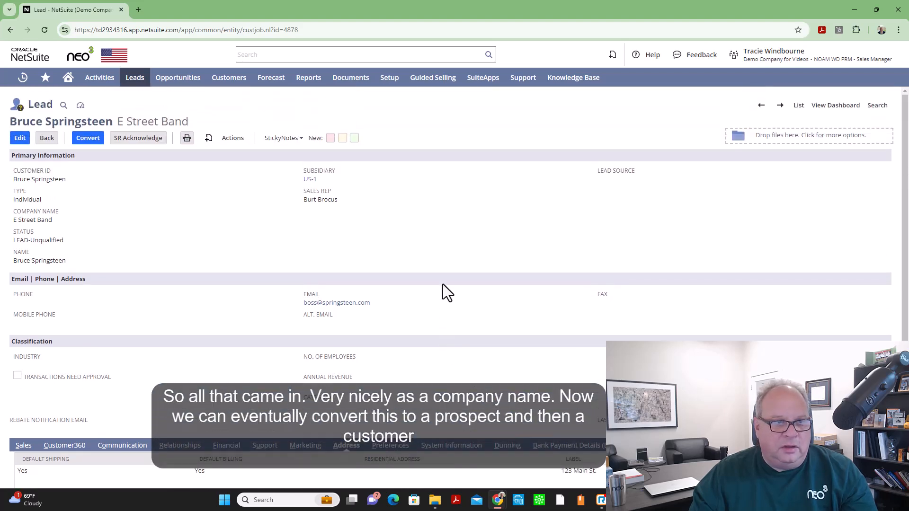